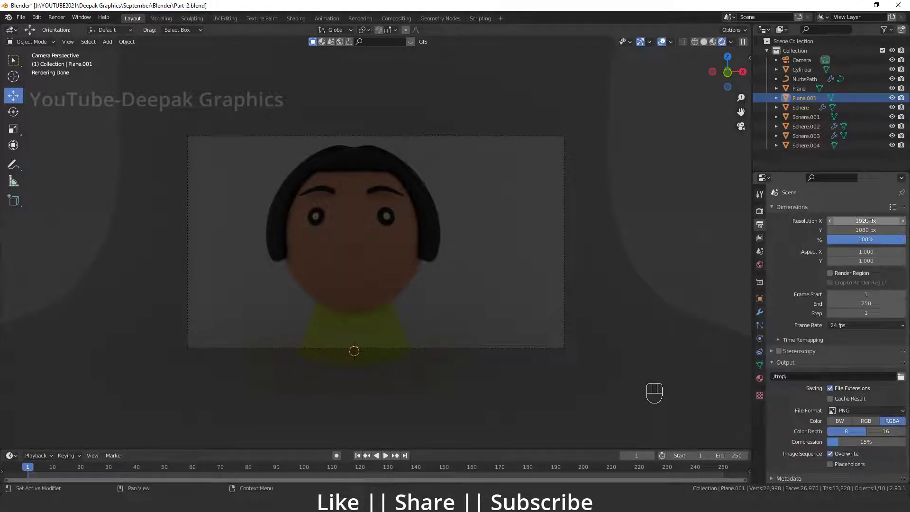
Set the render output's horizontal resolution to 720 px for a portrait frame.
{"action": "left_click_drag", "start_coordinate": [857, 220], "coordinate": [809, 220]}
{"action": "left_click", "coordinate": [857, 220]}
{"action": "type", "text": "720"}
{"action": "key", "text": "Return"}
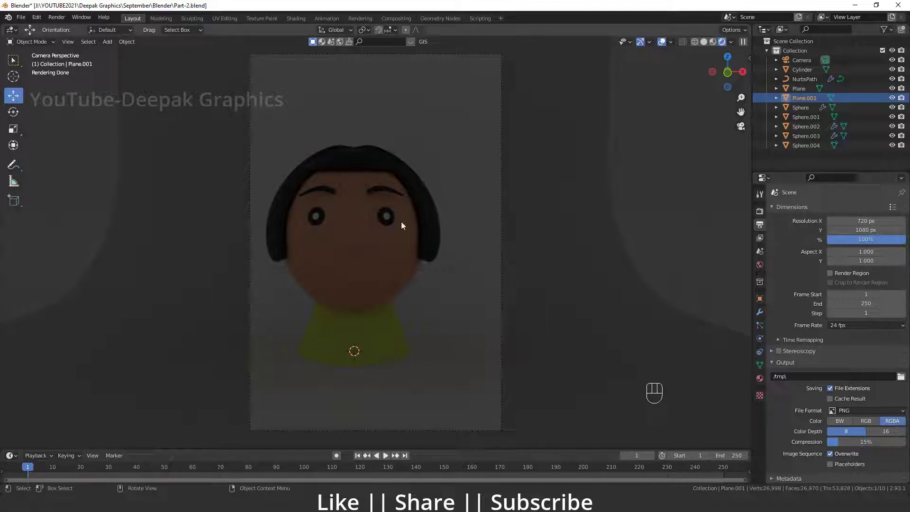
Reframe the camera through Camera to View so the character is centred in the portrait frame, and release the lock.
{"action": "key", "text": "n"}
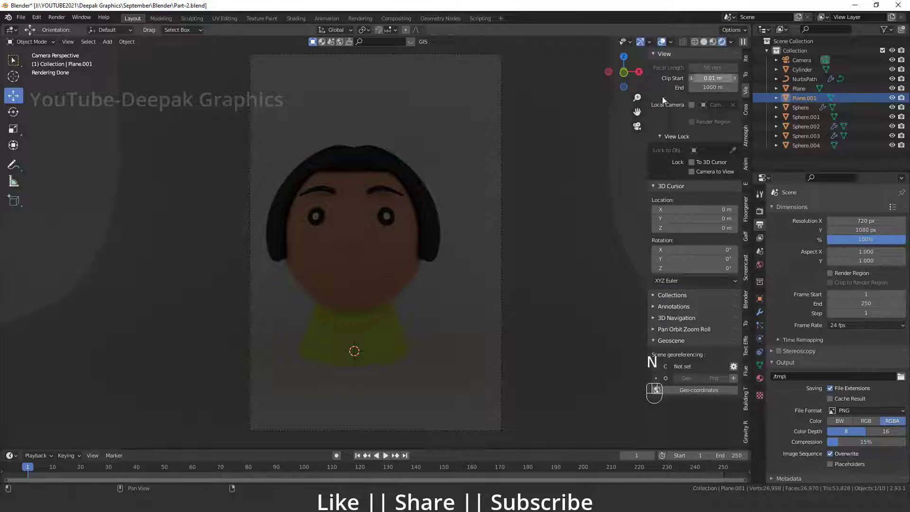
{"action": "key", "text": "n"}
{"action": "middle_click_drag", "start_coordinate": [379, 307], "coordinate": [390, 343], "text": "shift"}
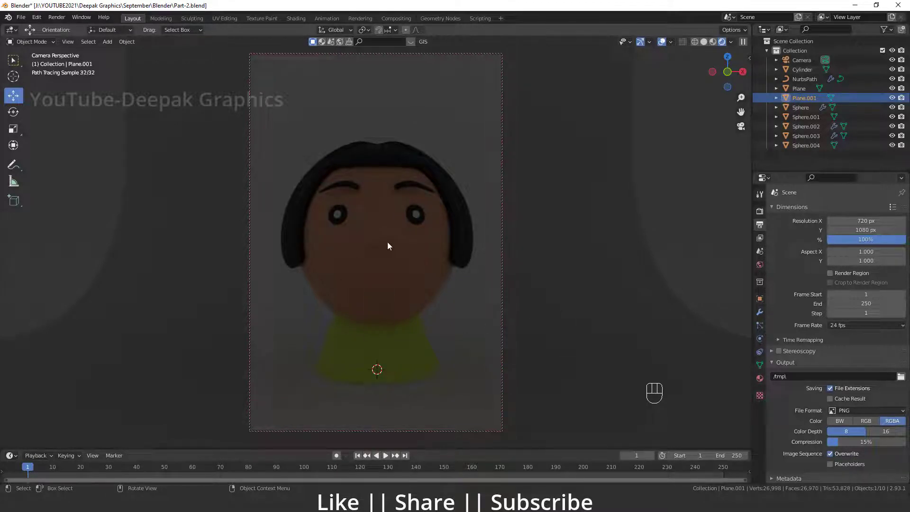
{"action": "key", "text": "n"}
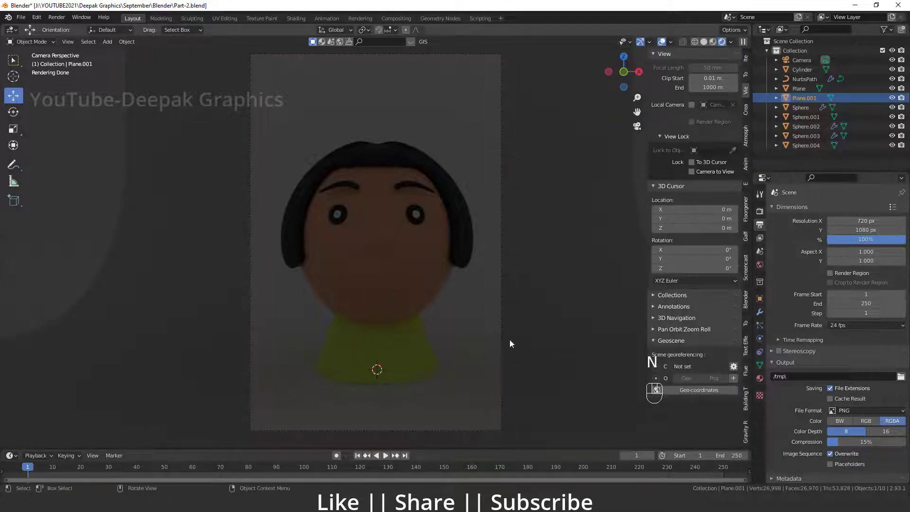
{"action": "key", "text": "n"}
{"action": "middle_click_drag", "start_coordinate": [417, 246], "coordinate": [309, 249]}
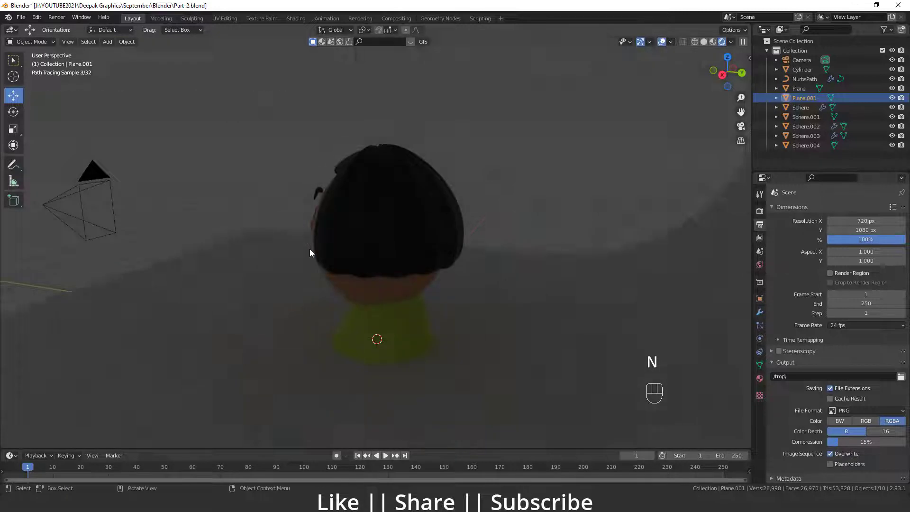
{"action": "key", "text": "KP_0"}
{"action": "middle_click_drag", "start_coordinate": [439, 213], "coordinate": [336, 259]}
{"action": "key", "text": "KP_0"}
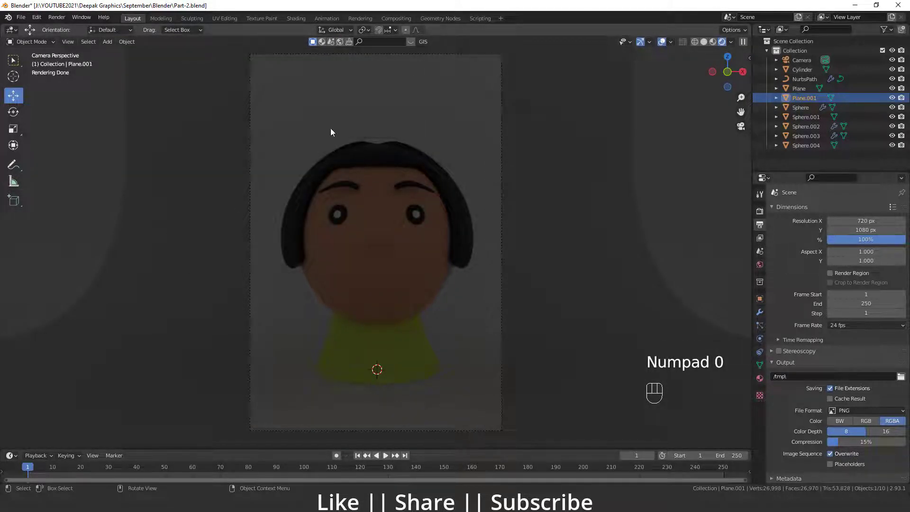
Split the viewport in two and set up one as an enlarged rendered camera preview without tools or overlays.
{"action": "mouse_move", "coordinate": [749, 26]}
{"action": "left_mouse_down"}
{"action": "mouse_move", "coordinate": [418, 55]}
{"action": "mouse_move", "coordinate": [254, 55]}
{"action": "mouse_move", "coordinate": [345, 55]}
{"action": "left_mouse_up"}
{"action": "scroll", "coordinate": [174, 232], "scroll_direction": "up", "scroll_amount": 3}
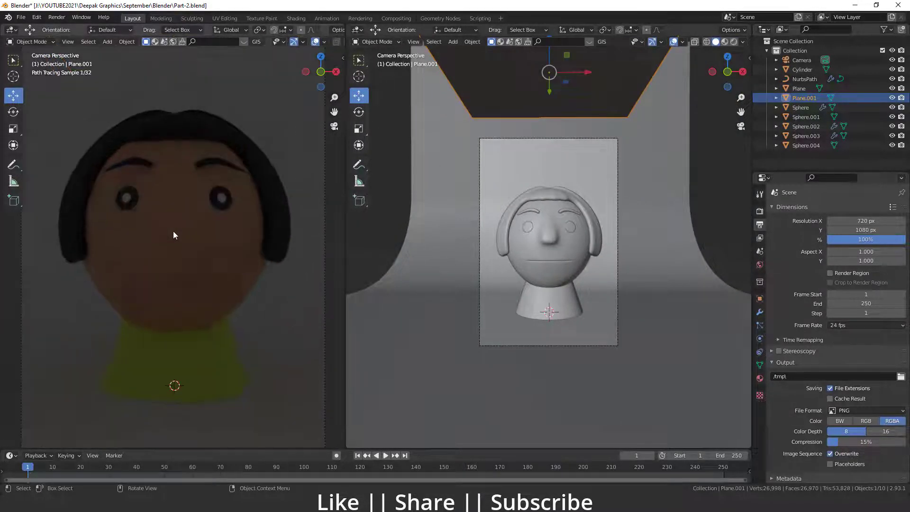
{"action": "key", "text": "t"}
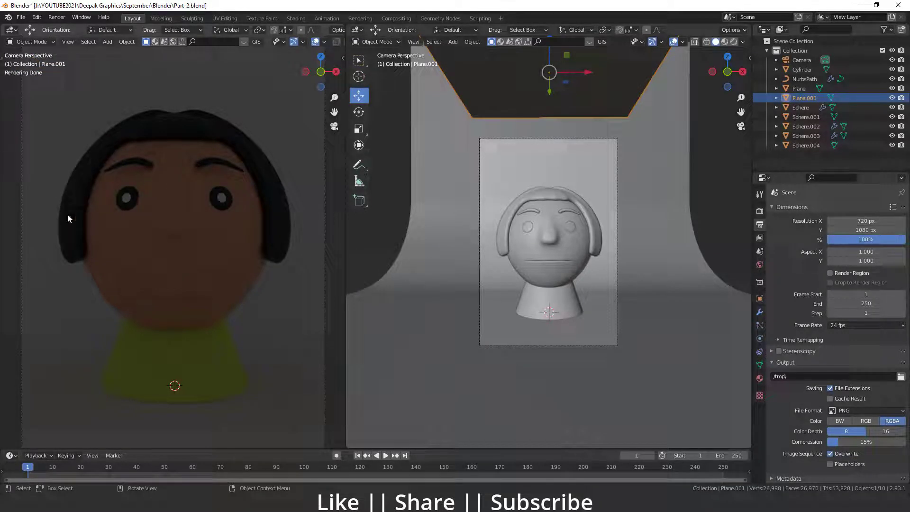
{"action": "left_click", "coordinate": [316, 43]}
Give the plane above the head a new material named Light.
{"action": "middle_click_drag", "start_coordinate": [497, 306], "coordinate": [552, 159]}
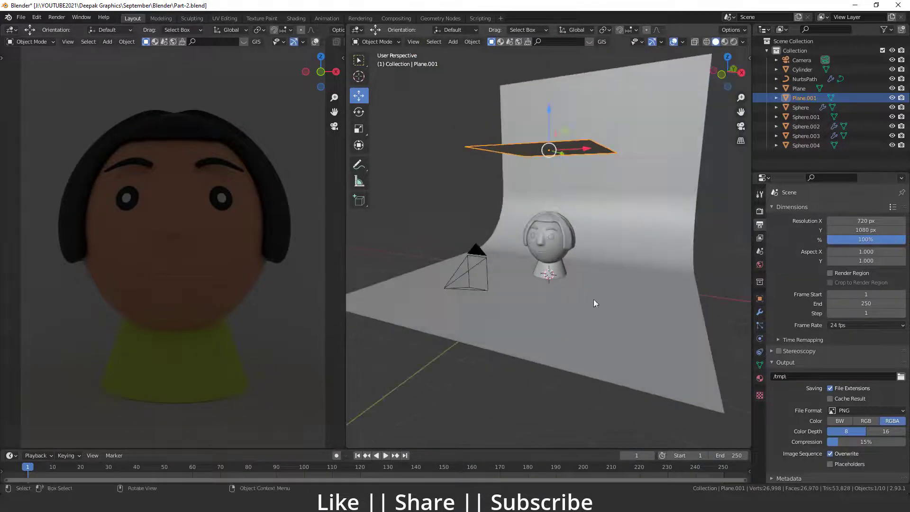
{"action": "left_click", "coordinate": [760, 378]}
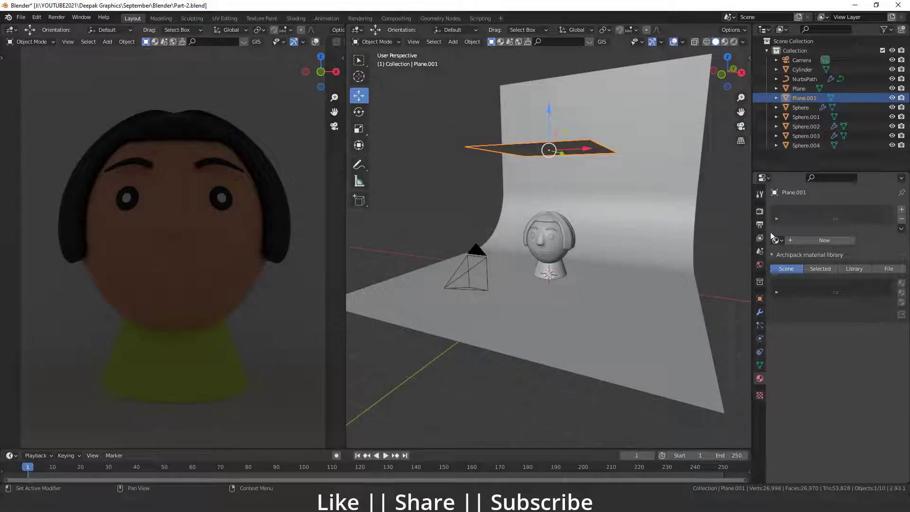
{"action": "left_click", "coordinate": [822, 241]}
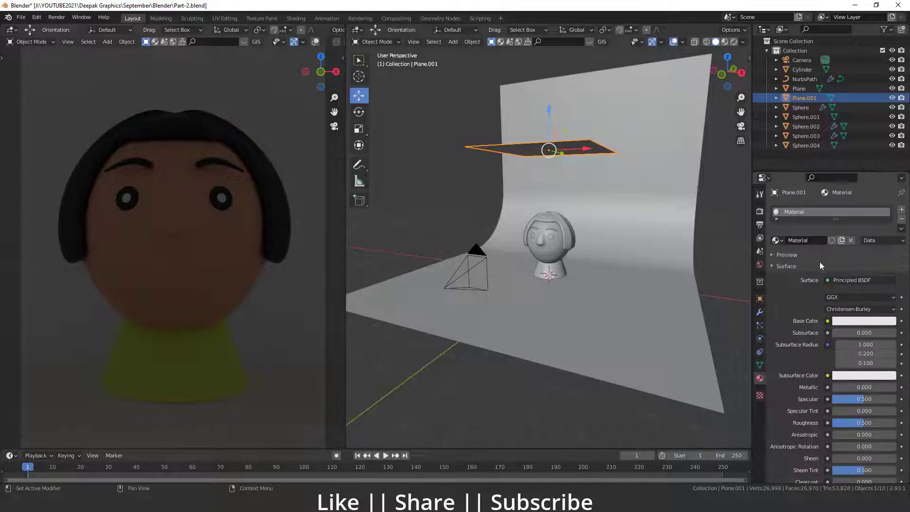
{"action": "double_click", "coordinate": [794, 212]}
{"action": "type", "text": "Light"}
{"action": "key", "text": "Return"}
Change the Light material's surface shader to Emission with a strength of 2.5.
{"action": "left_click", "coordinate": [858, 280]}
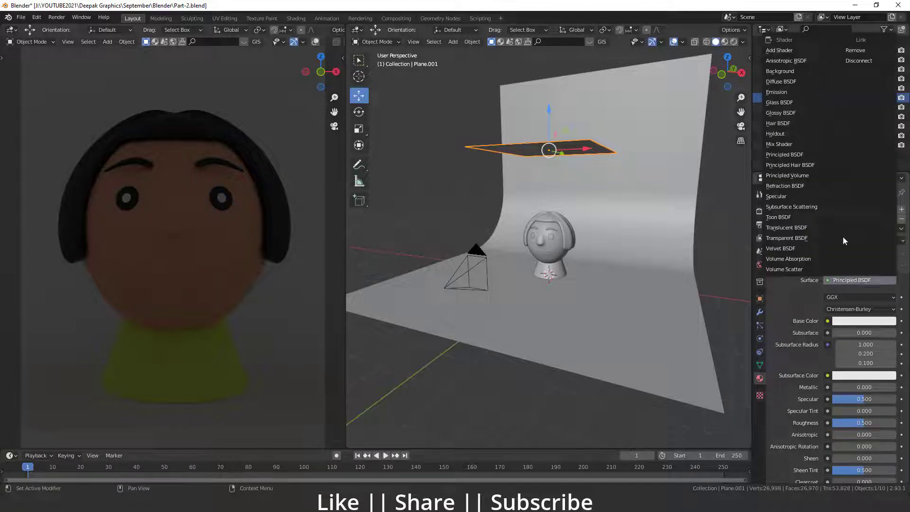
{"action": "left_click", "coordinate": [790, 92]}
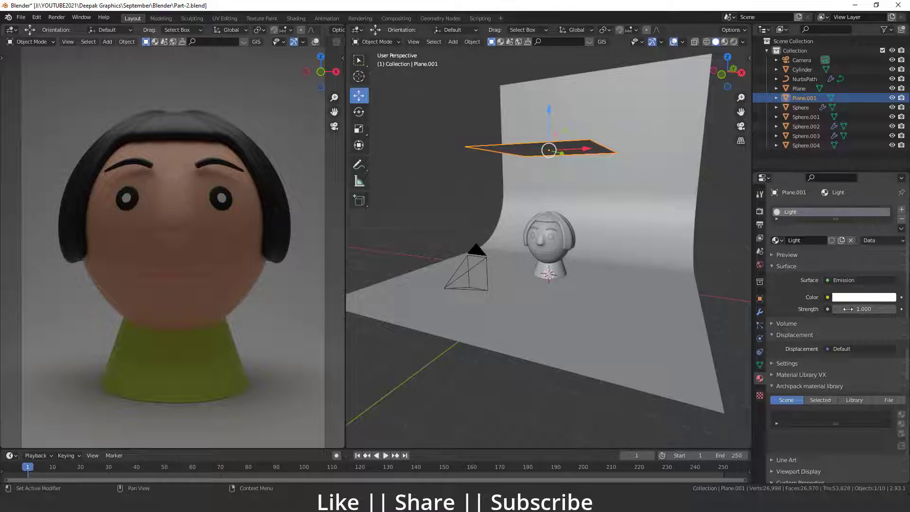
{"action": "left_click_drag", "start_coordinate": [854, 309], "coordinate": [888, 309]}
{"action": "left_click", "coordinate": [848, 310]}
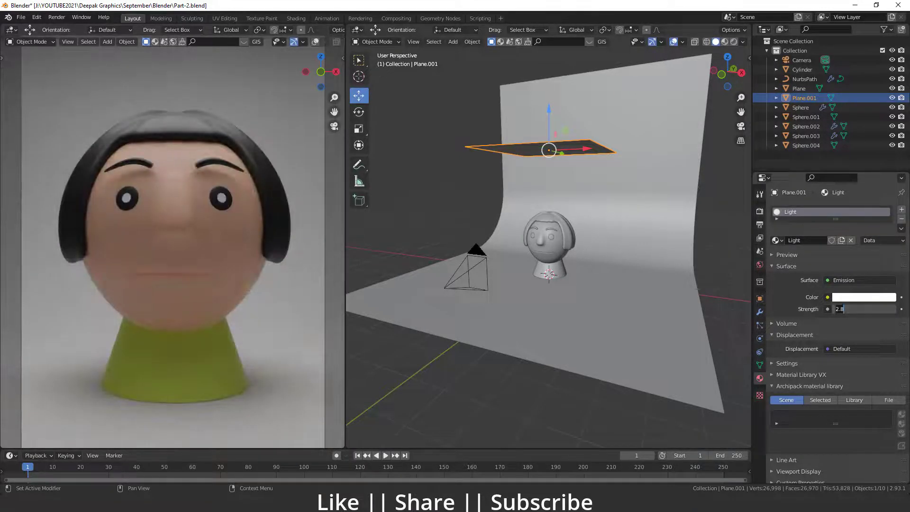
{"action": "type", "text": "2.5"}
{"action": "key", "text": "Return"}
Duplicate the overhead light plane and place the copy in front of the character near the camera.
{"action": "middle_click_drag", "start_coordinate": [626, 232], "coordinate": [513, 229]}
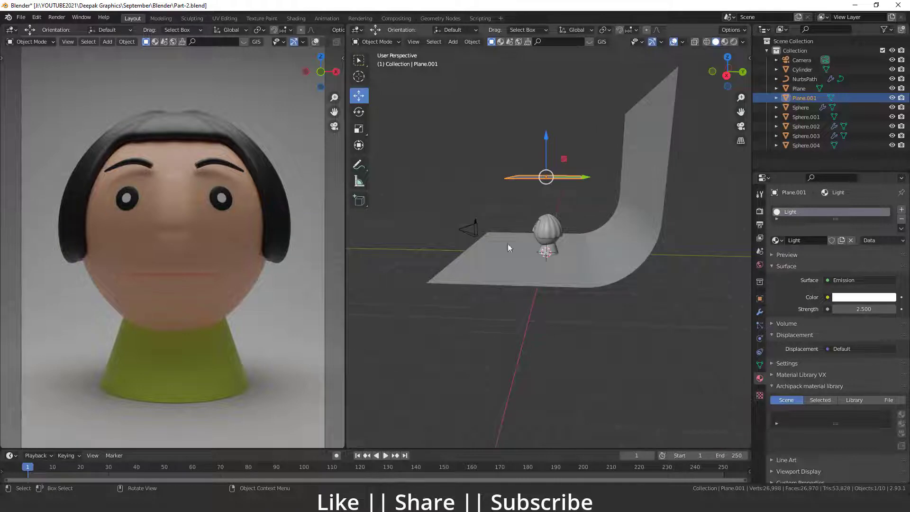
{"action": "key", "text": "shift+d"}
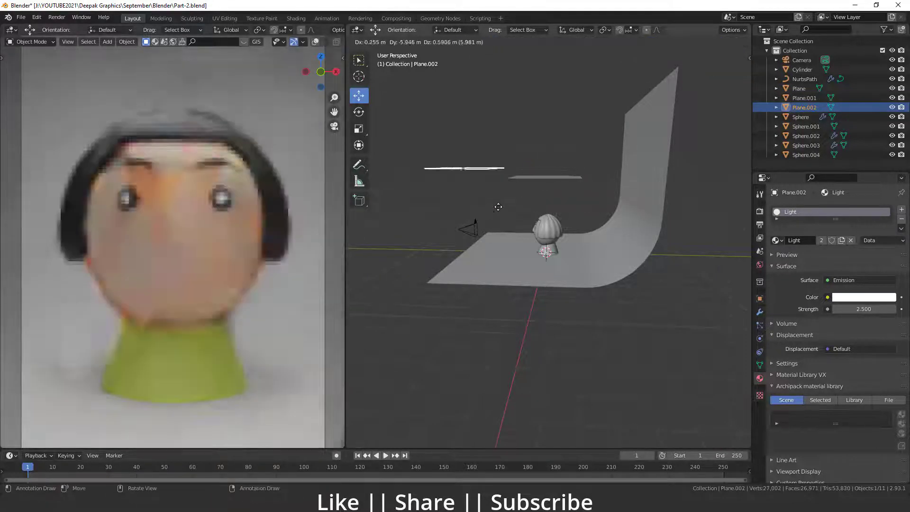
{"action": "left_click", "coordinate": [480, 225]}
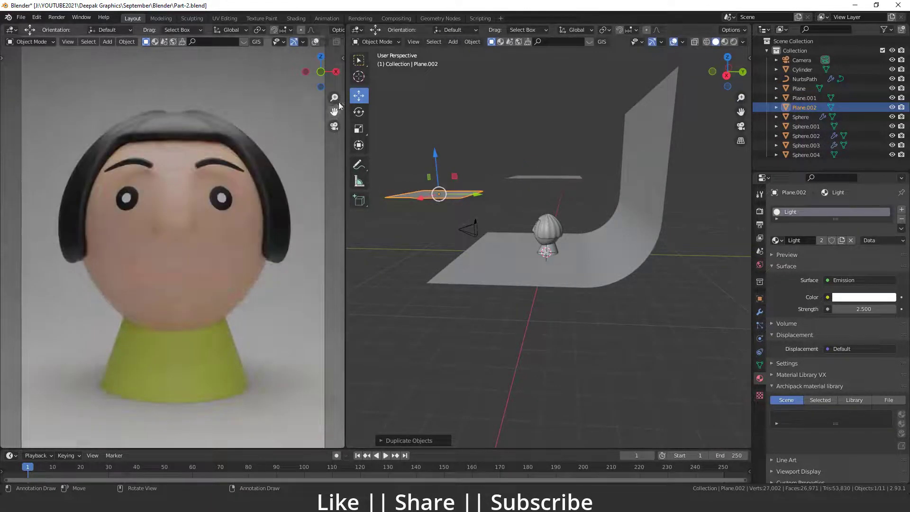
Rotate the duplicated light plane nearly upright to face the character and position it lower behind the camera.
{"action": "left_click", "coordinate": [359, 113]}
{"action": "left_click_drag", "start_coordinate": [462, 168], "coordinate": [385, 160]}
{"action": "middle_click_drag", "start_coordinate": [429, 197], "coordinate": [445, 147]}
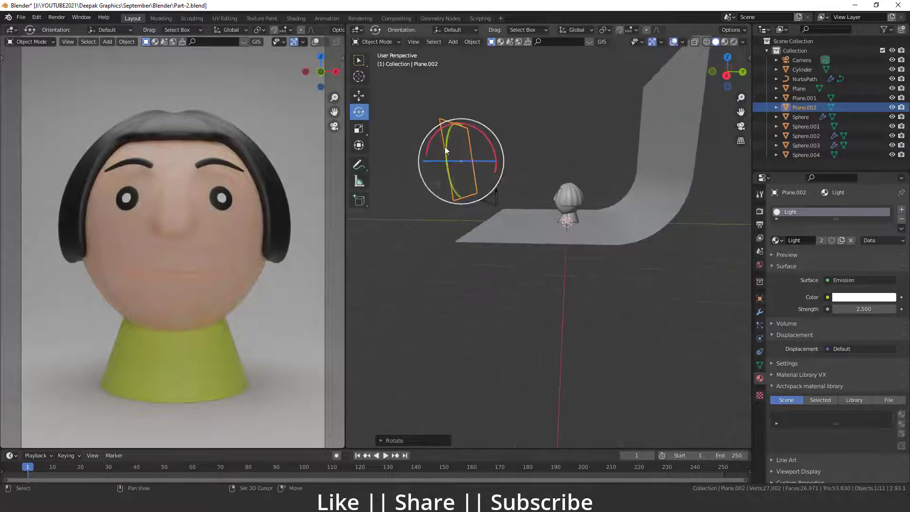
{"action": "left_click", "coordinate": [359, 95]}
{"action": "left_click_drag", "start_coordinate": [458, 125], "coordinate": [457, 166]}
{"action": "left_click_drag", "start_coordinate": [498, 203], "coordinate": [493, 204]}
Give the curved backdrop a new material with a light pinkish-purple base colour.
{"action": "middle_click_drag", "start_coordinate": [493, 204], "coordinate": [524, 229]}
{"action": "left_click", "coordinate": [524, 229]}
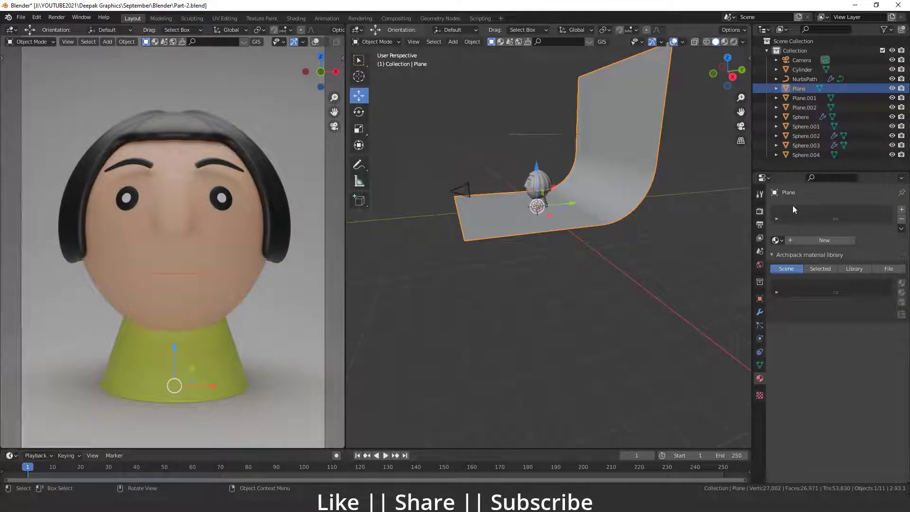
{"action": "left_click", "coordinate": [831, 241]}
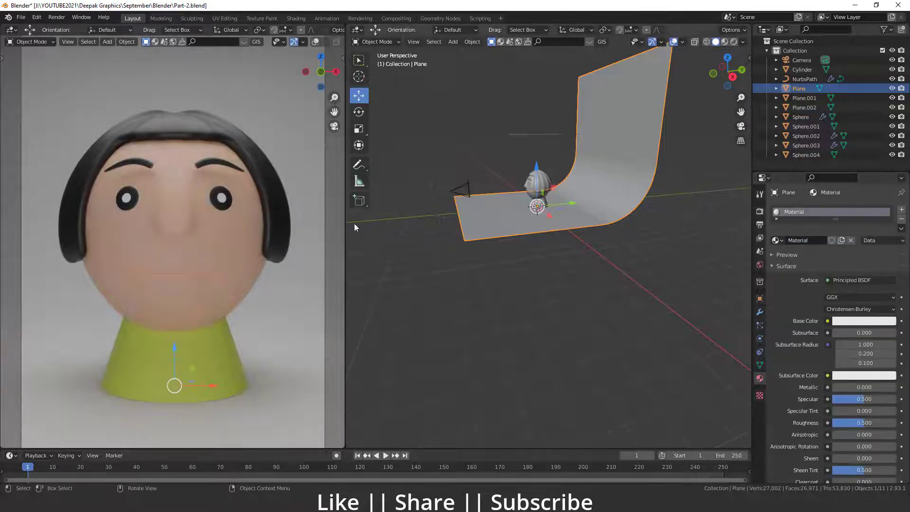
{"action": "left_click", "coordinate": [865, 321]}
{"action": "left_click_drag", "start_coordinate": [849, 220], "coordinate": [862, 220]}
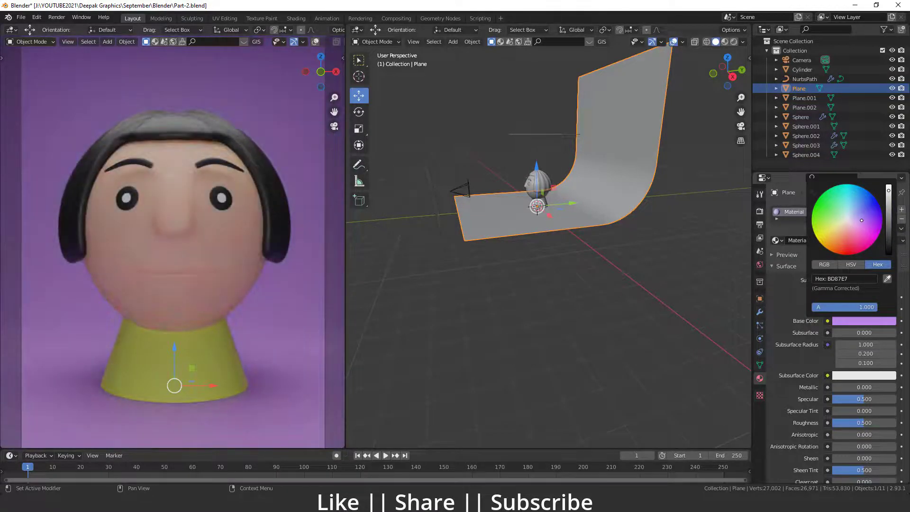
{"action": "left_click_drag", "start_coordinate": [862, 221], "coordinate": [863, 222]}
Set the backdrop material's roughness to about 0.809.
{"action": "left_click", "coordinate": [462, 378]}
{"action": "left_click", "coordinate": [633, 209]}
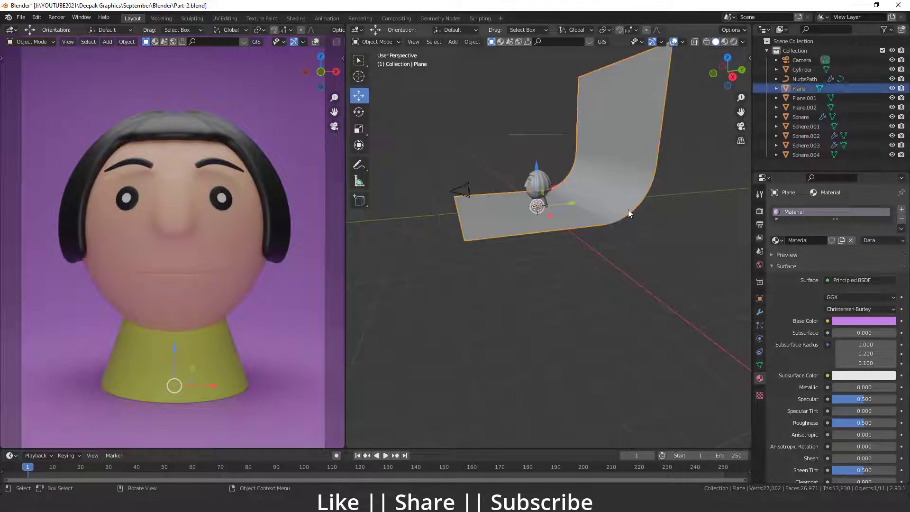
{"action": "left_click_drag", "start_coordinate": [840, 422], "coordinate": [872, 422]}
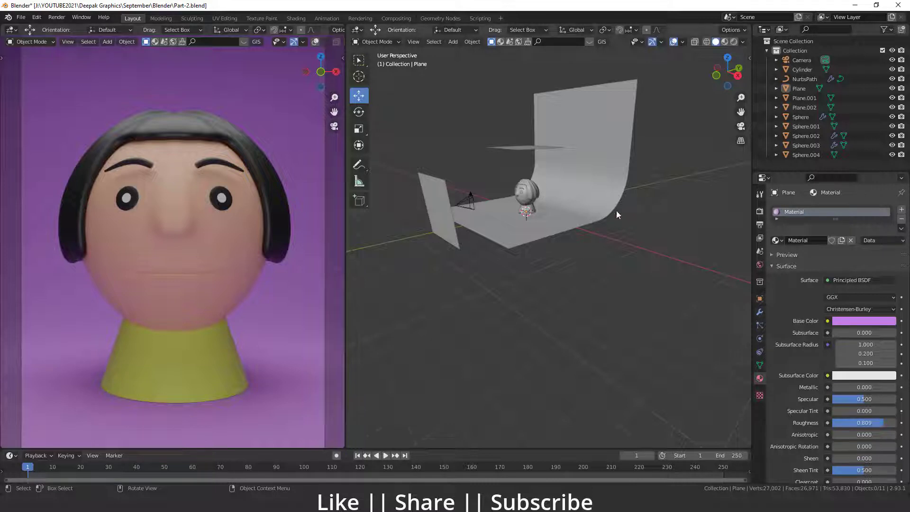
Add an area light to the scene and scale it up around the character's base.
{"action": "key", "text": "shift+a"}
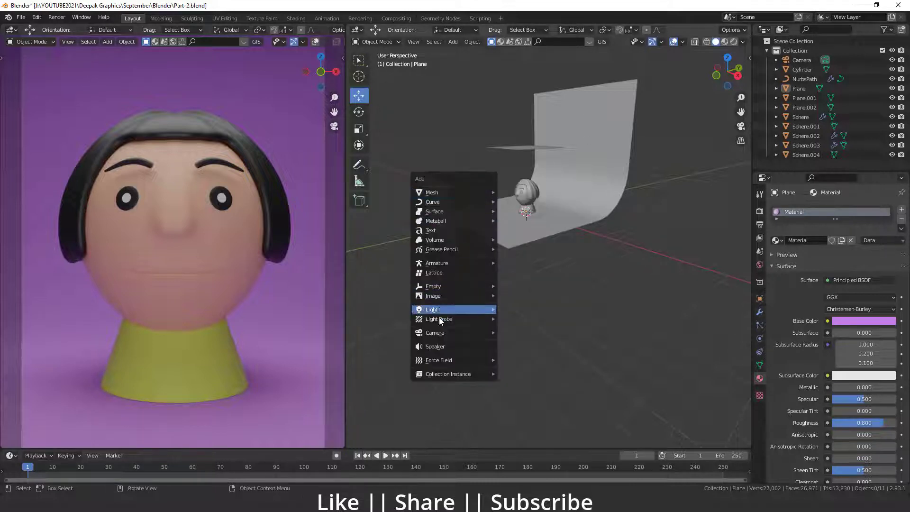
{"action": "mouse_move", "coordinate": [437, 309]}
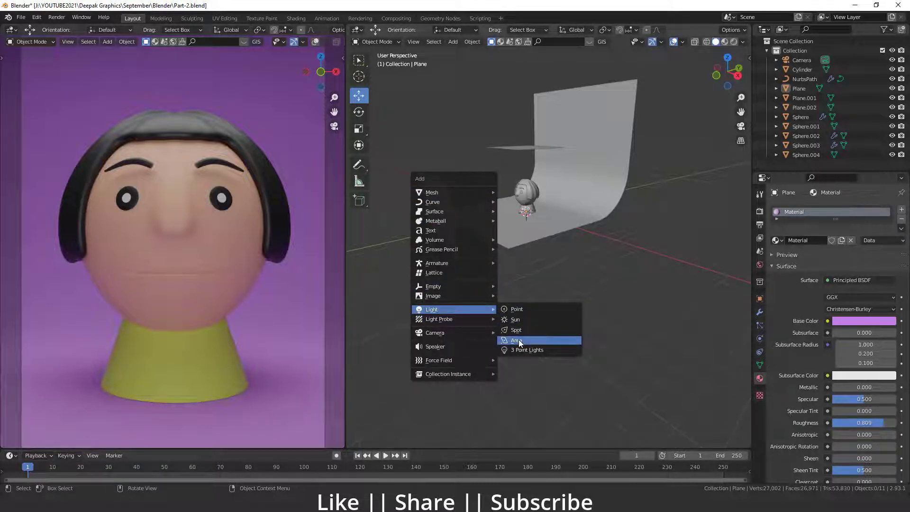
{"action": "left_click", "coordinate": [519, 343]}
{"action": "scroll", "coordinate": [553, 222], "scroll_direction": "up", "scroll_amount": 6}
{"action": "middle_click_drag", "start_coordinate": [527, 280], "coordinate": [529, 315], "text": "shift"}
{"action": "key", "text": "s"}
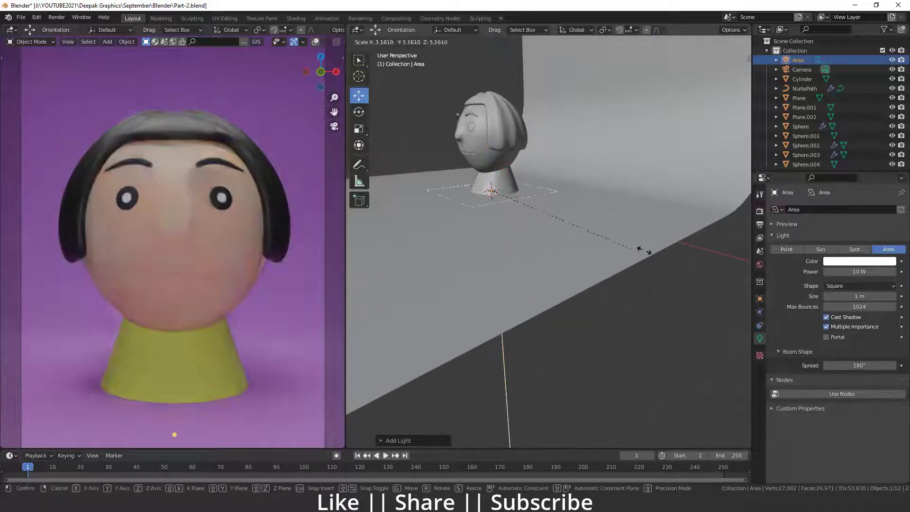
{"action": "left_click", "coordinate": [657, 225]}
Move the area light back behind the character and rotate it upright to face the head.
{"action": "middle_click_drag", "start_coordinate": [501, 221], "coordinate": [422, 221]}
{"action": "left_click_drag", "start_coordinate": [534, 196], "coordinate": [635, 197]}
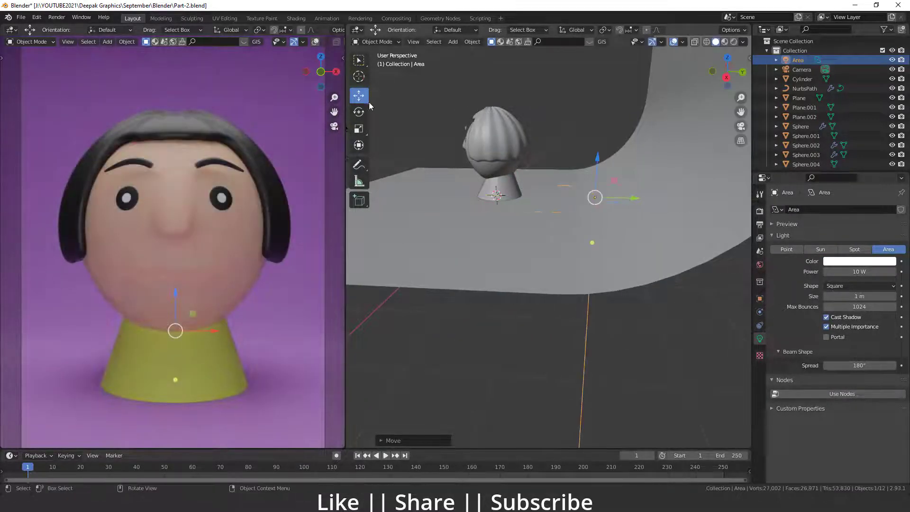
{"action": "left_click", "coordinate": [361, 112]}
{"action": "left_click_drag", "start_coordinate": [618, 167], "coordinate": [611, 217]}
{"action": "key", "text": "shift+space"}
{"action": "key", "text": "g"}
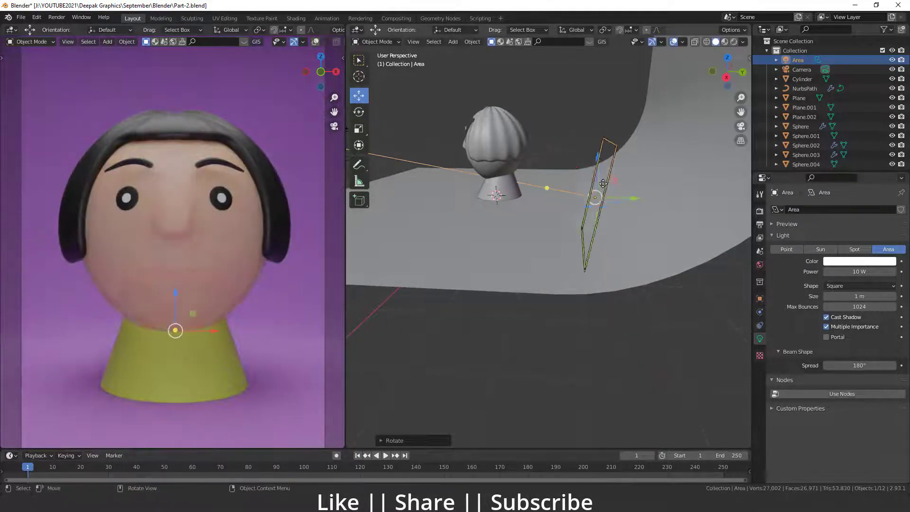
Resize the area light and place it at head height close behind the head.
{"action": "key", "text": "s"}
{"action": "left_click", "coordinate": [611, 203]}
{"action": "left_click_drag", "start_coordinate": [598, 157], "coordinate": [597, 117]}
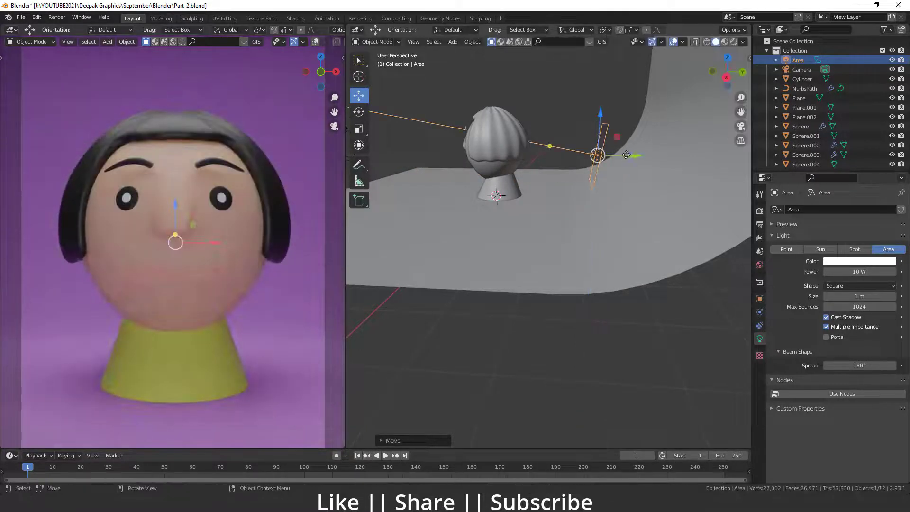
{"action": "left_click_drag", "start_coordinate": [633, 157], "coordinate": [599, 157]}
{"action": "key", "text": "s"}
{"action": "left_click", "coordinate": [603, 188]}
Stretch the area light horizontally along X so it is wider than the head.
{"action": "middle_click_drag", "start_coordinate": [602, 189], "coordinate": [555, 199]}
{"action": "left_click", "coordinate": [367, 128]}
{"action": "middle_click_drag", "start_coordinate": [458, 147], "coordinate": [540, 140]}
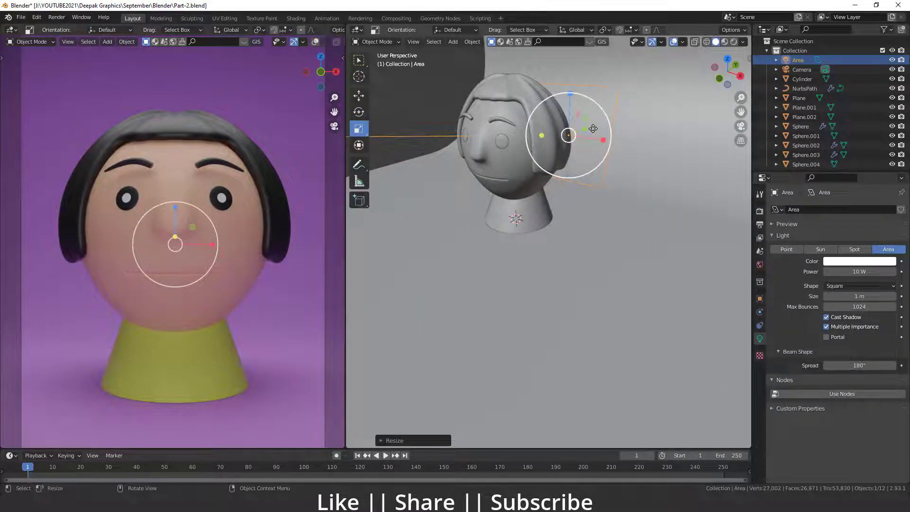
{"action": "left_click_drag", "start_coordinate": [603, 140], "coordinate": [643, 142]}
Raise the area light's power to about 105.1 W.
{"action": "middle_click_drag", "start_coordinate": [587, 187], "coordinate": [541, 203]}
{"action": "left_click_drag", "start_coordinate": [877, 271], "coordinate": [904, 272]}
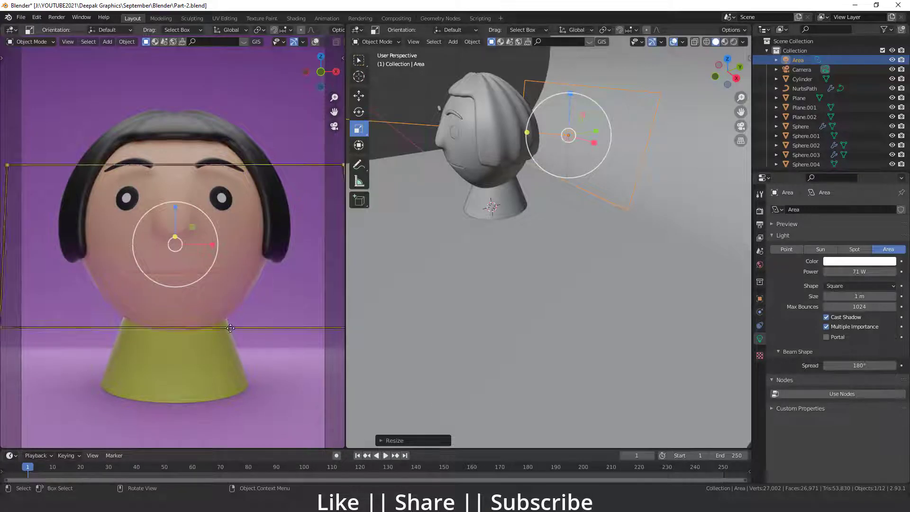
{"action": "left_click_drag", "start_coordinate": [853, 271], "coordinate": [866, 272]}
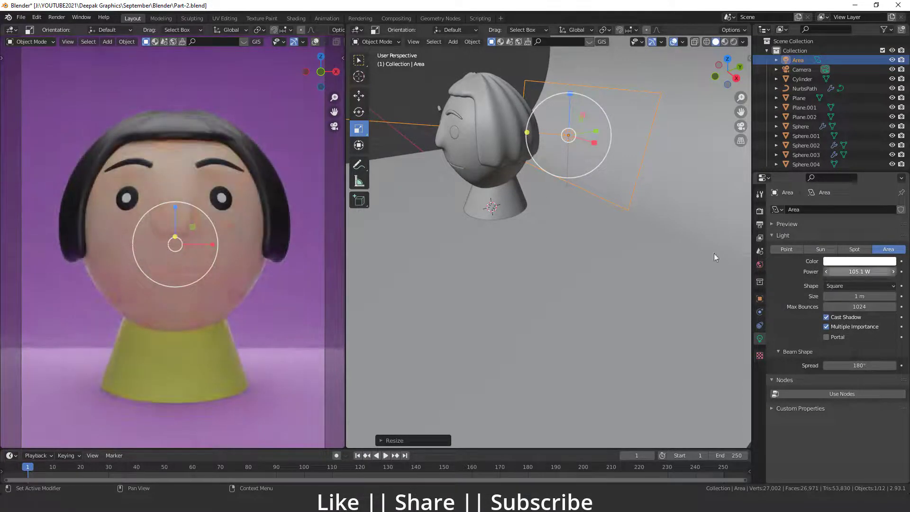
Tilt the area light down toward the back of the head and position it slightly higher.
{"action": "middle_click_drag", "start_coordinate": [587, 167], "coordinate": [561, 163]}
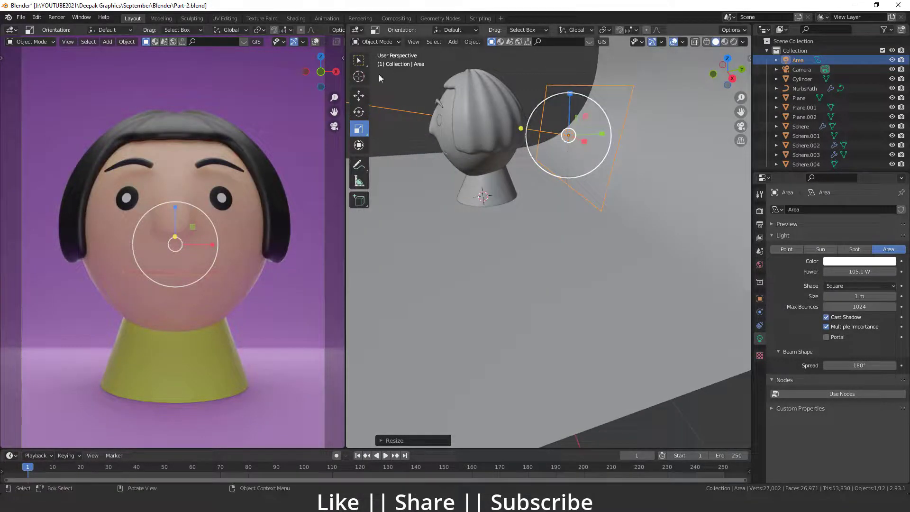
{"action": "left_click", "coordinate": [359, 112]}
{"action": "left_click_drag", "start_coordinate": [550, 104], "coordinate": [572, 95]}
{"action": "left_click", "coordinate": [359, 96]}
{"action": "middle_click_drag", "start_coordinate": [592, 191], "coordinate": [541, 185]}
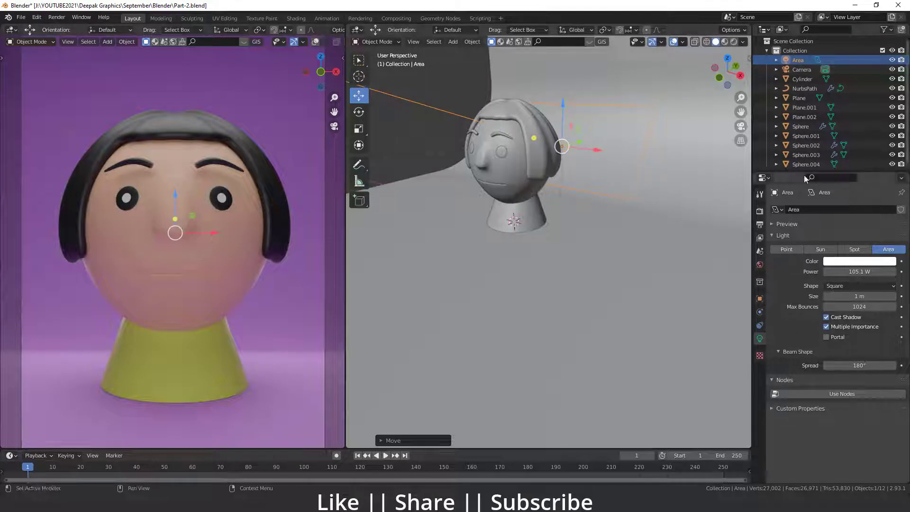
{"action": "scroll", "coordinate": [536, 266], "scroll_direction": "down", "scroll_amount": 1}
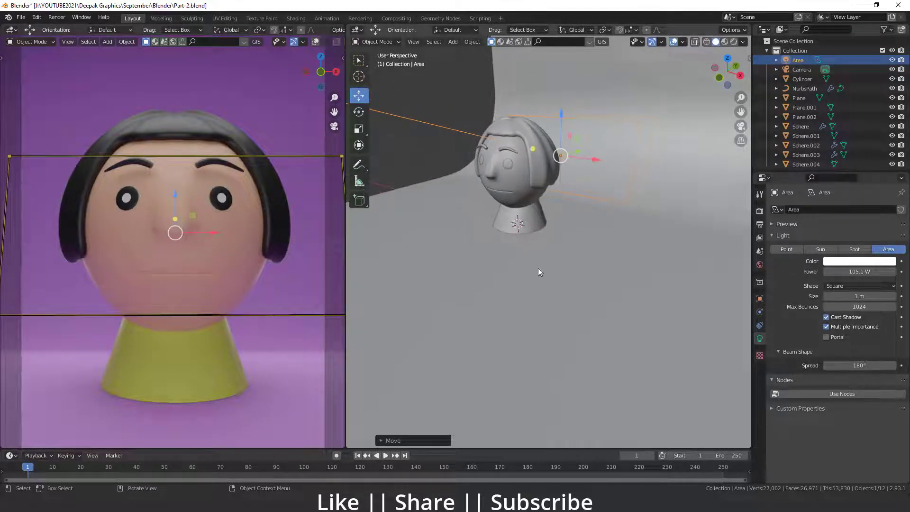
In the Cycles render settings, set the light paths' maximum volume bounces to 128.
{"action": "left_click", "coordinate": [760, 224]}
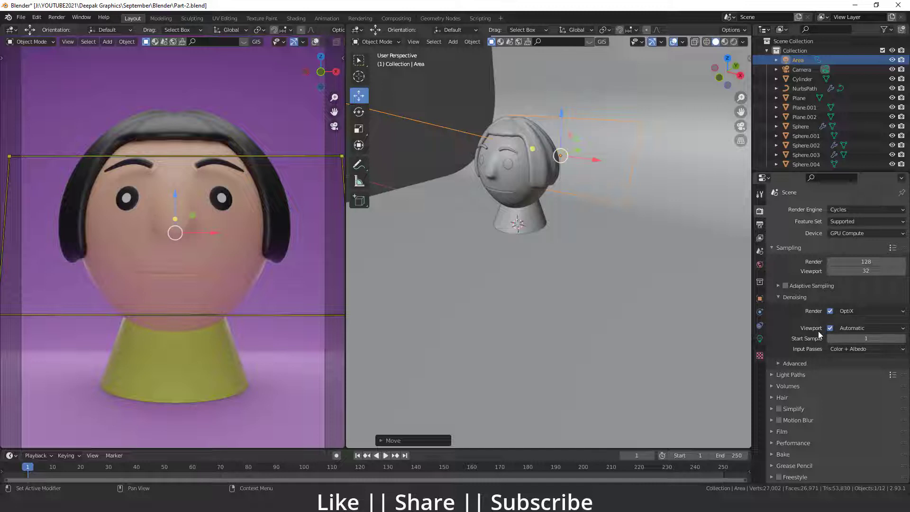
{"action": "scroll", "coordinate": [824, 388], "scroll_direction": "down", "scroll_amount": 1}
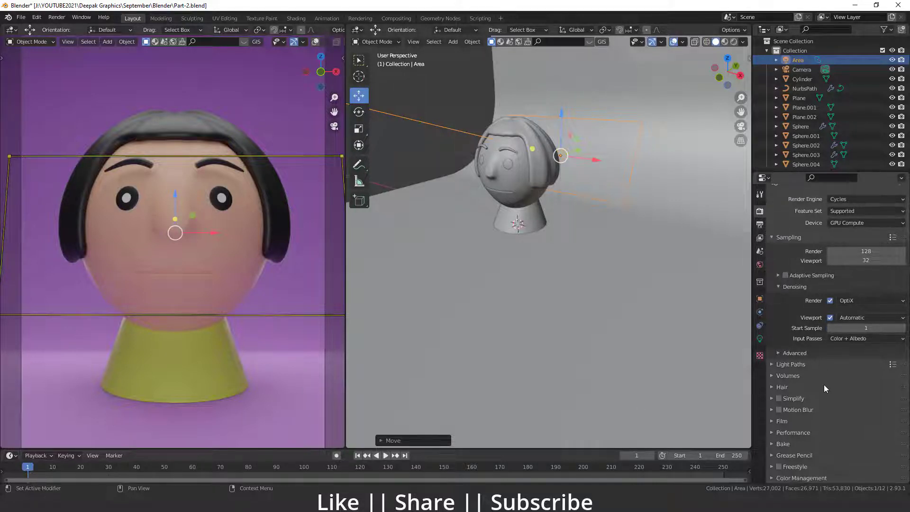
{"action": "left_click", "coordinate": [774, 366]}
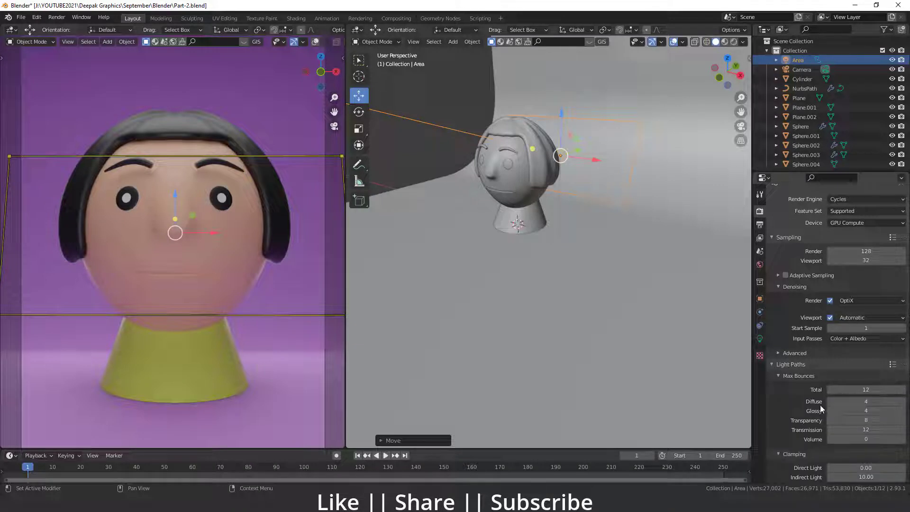
{"action": "left_click", "coordinate": [853, 440]}
{"action": "type", "text": "128"}
{"action": "key", "text": "Return"}
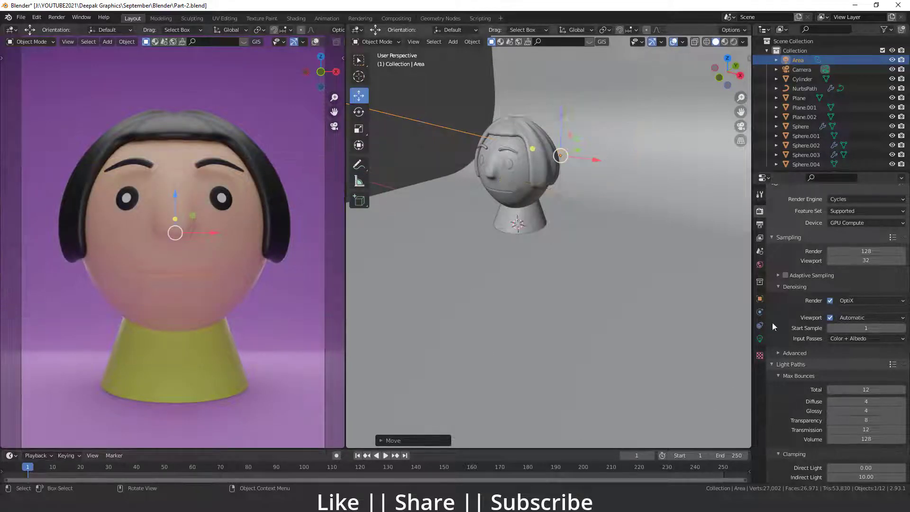
Render the current frame from the camera and enlarge the render window to full screen.
{"action": "key", "text": "g"}
{"action": "key", "text": "F12"}
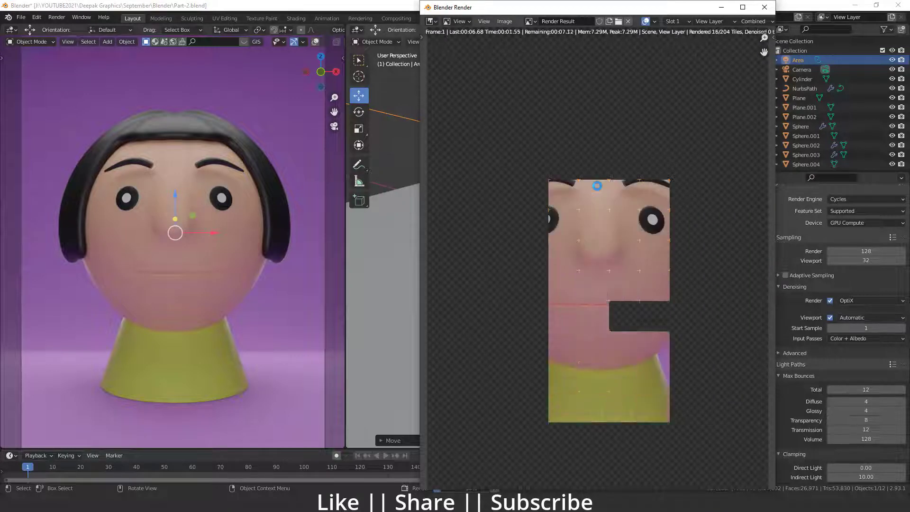
{"action": "left_click", "coordinate": [743, 7]}
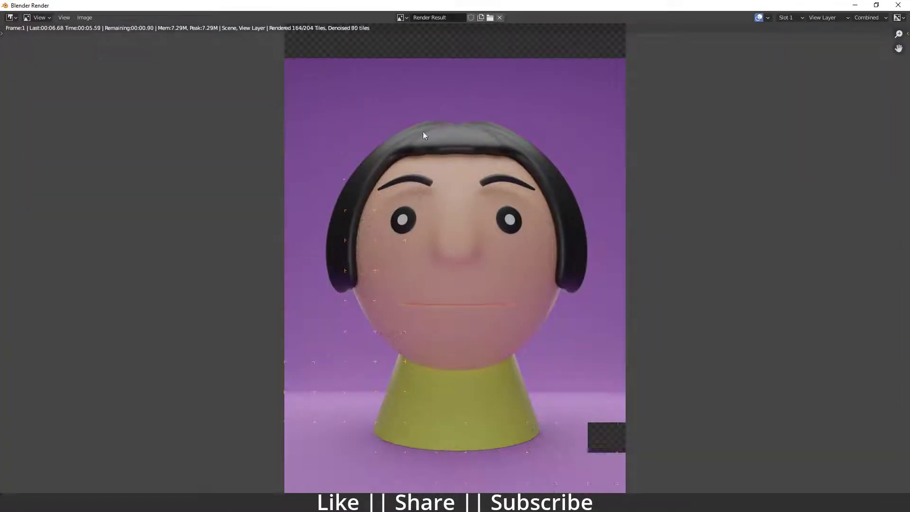